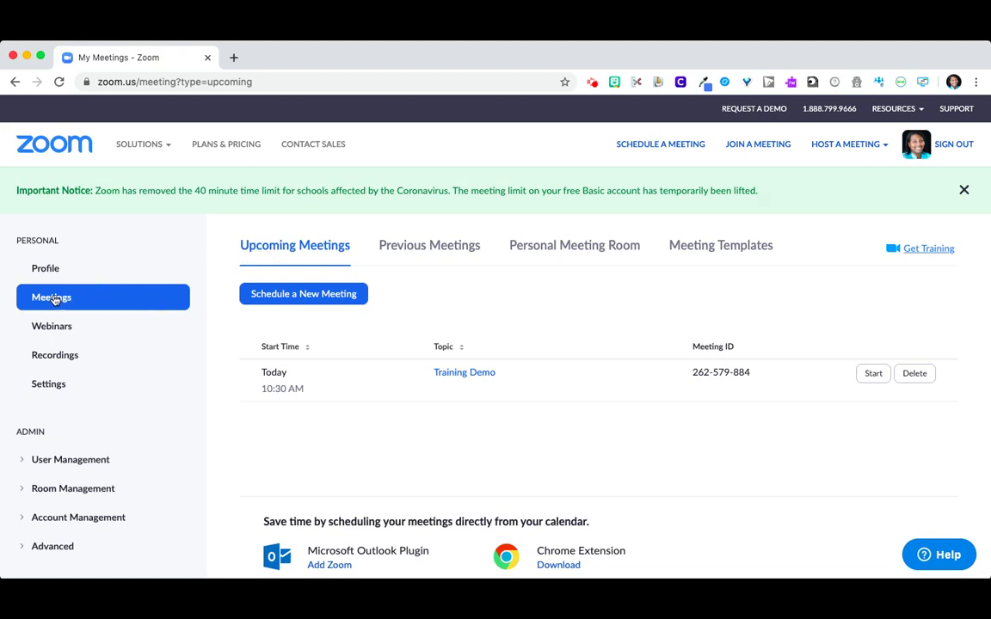
# - Open the personal meeting settings and turn on both Host video and Participants video for scheduled meetings
pyautogui.click(47, 385)
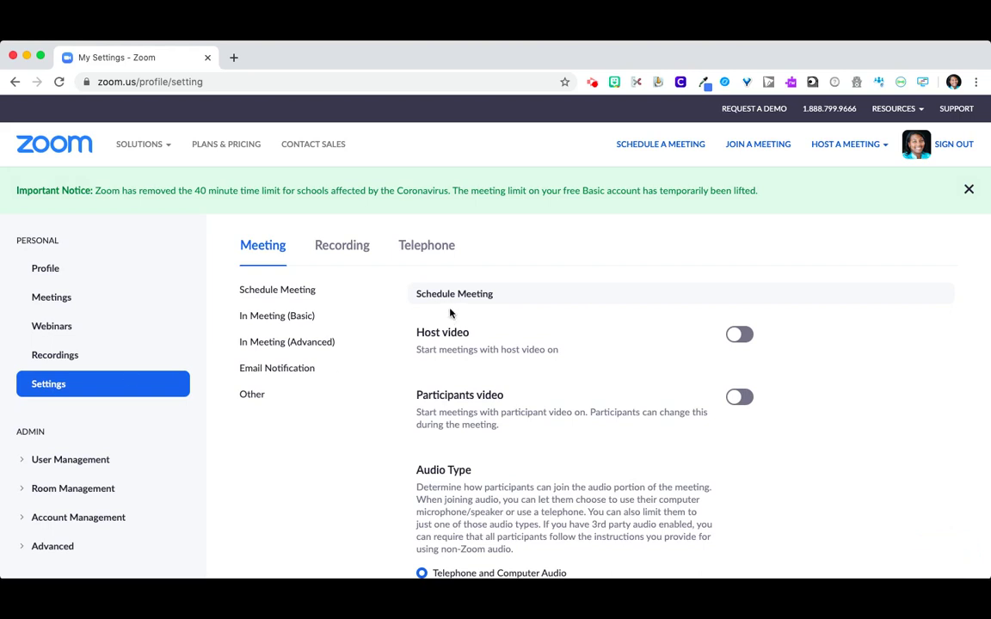
pyautogui.scroll(-1, 447, 317)
pyautogui.scroll(-3, 447, 318)
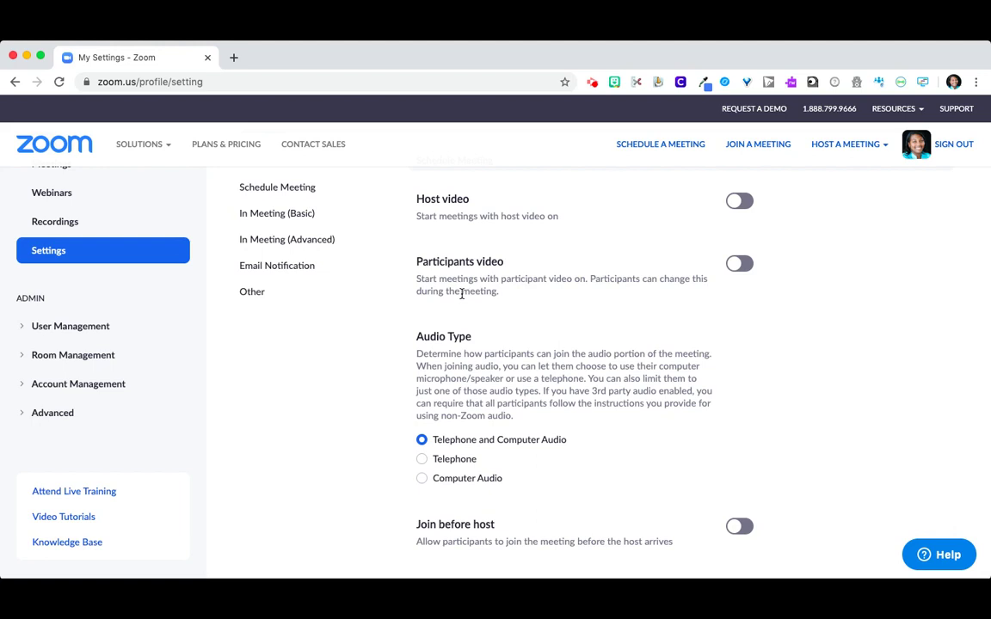
pyautogui.click(734, 203)
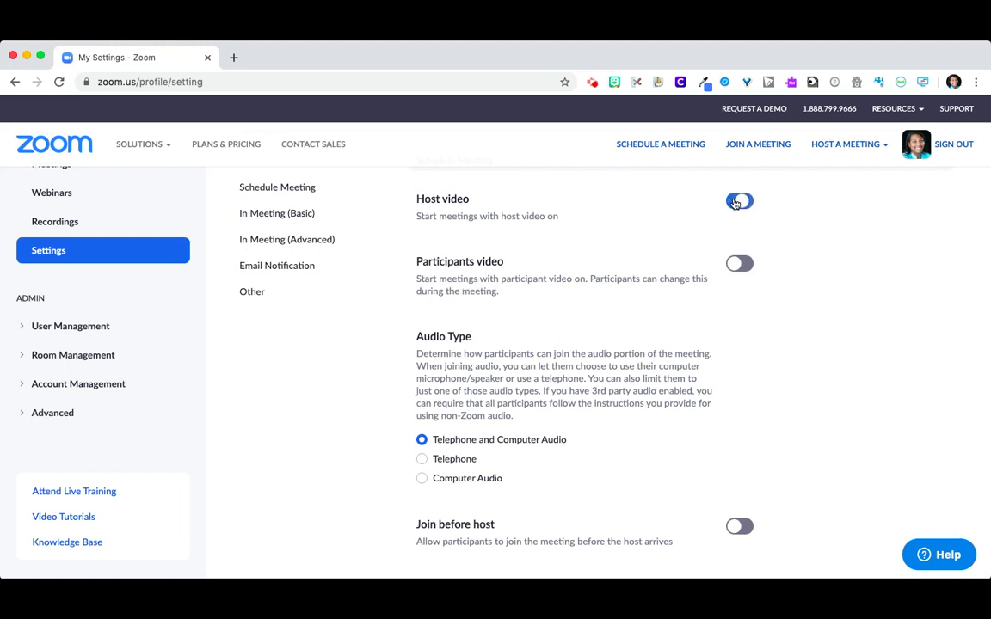
pyautogui.click(736, 267)
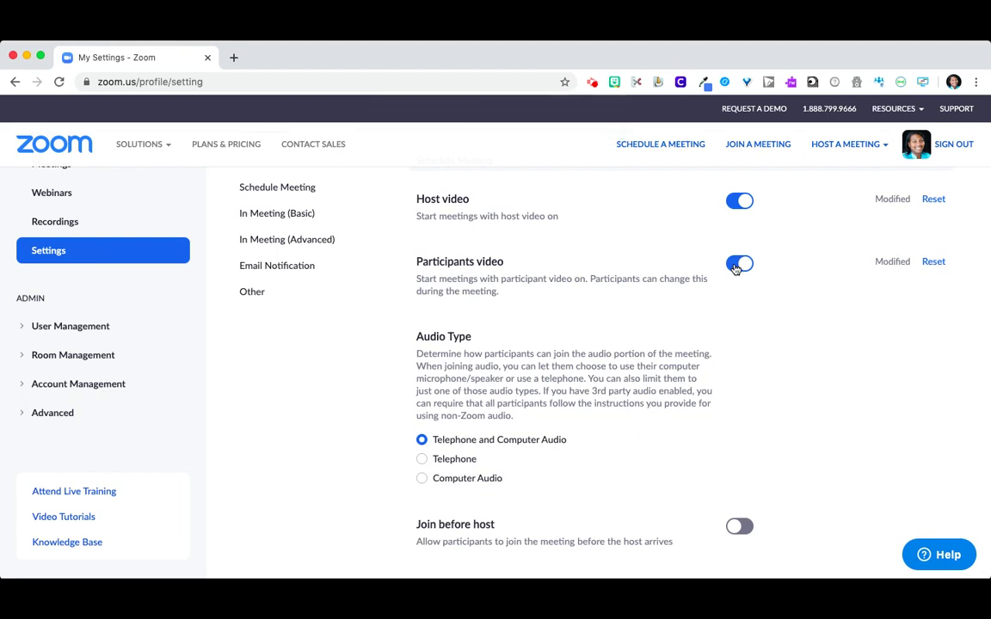
# - Turn off the requirement for a password when scheduling new meetings
pyautogui.scroll(-3, 586, 379)
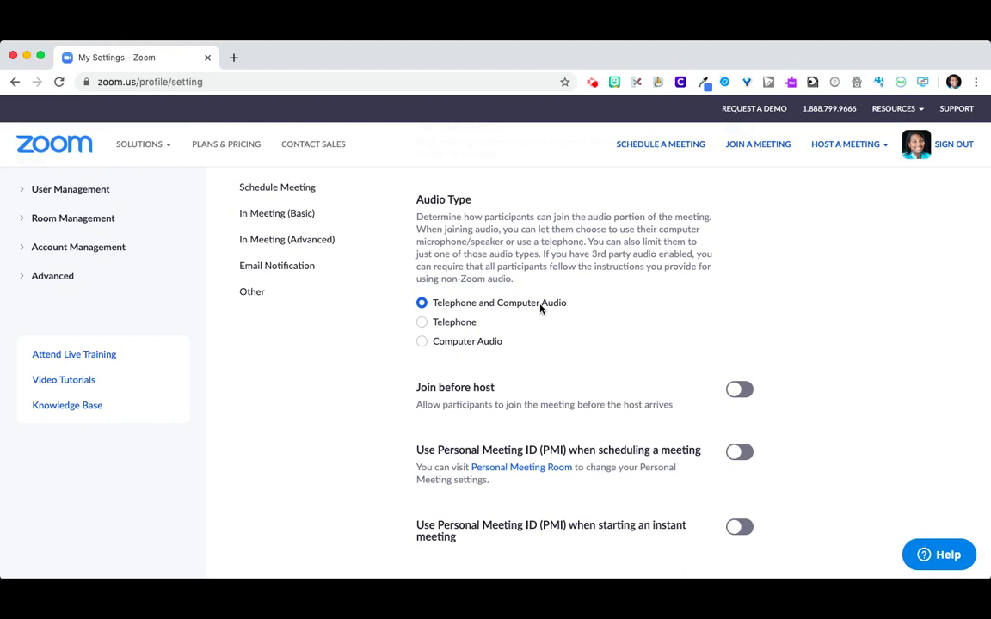
pyautogui.scroll(-3, 541, 308)
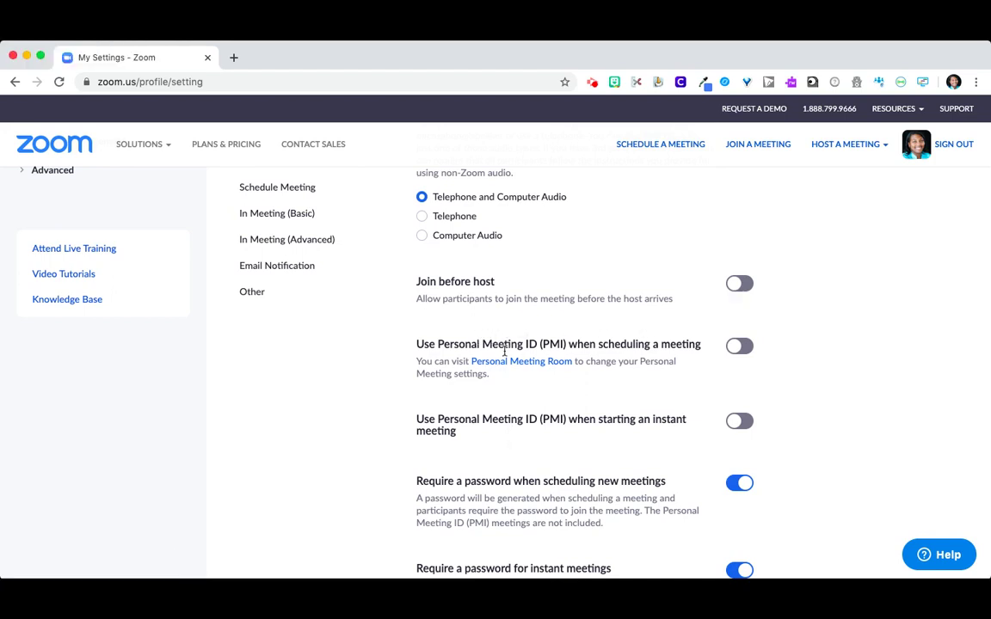
pyautogui.scroll(-1, 500, 430)
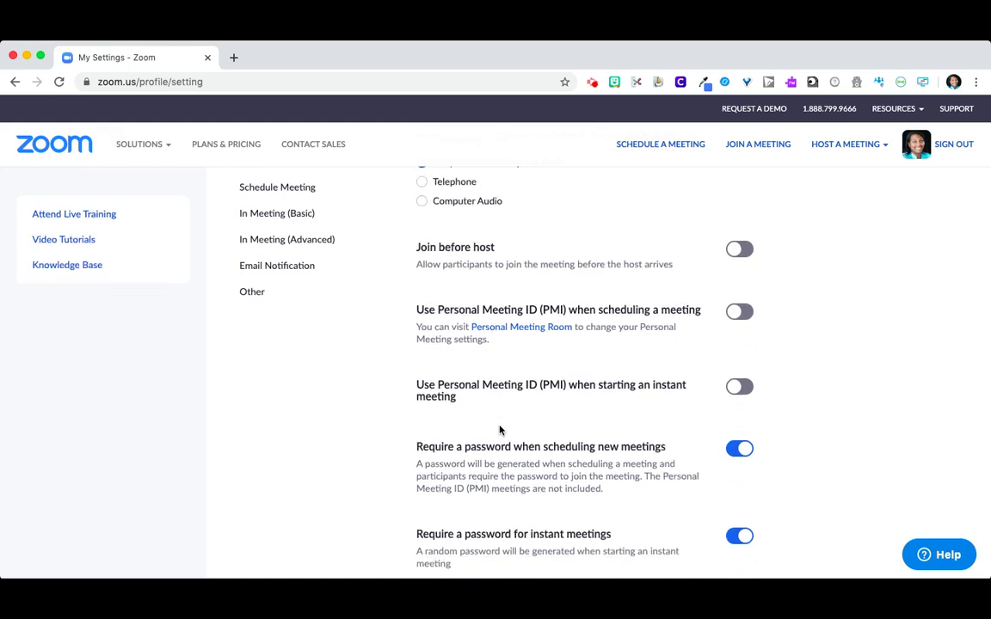
pyautogui.scroll(-5, 500, 431)
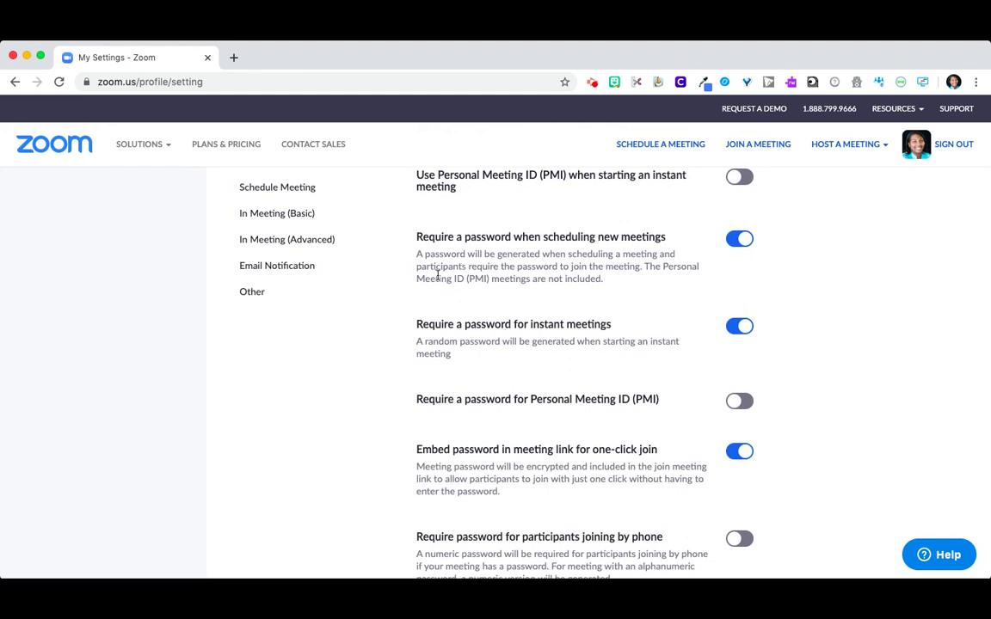
pyautogui.click(743, 240)
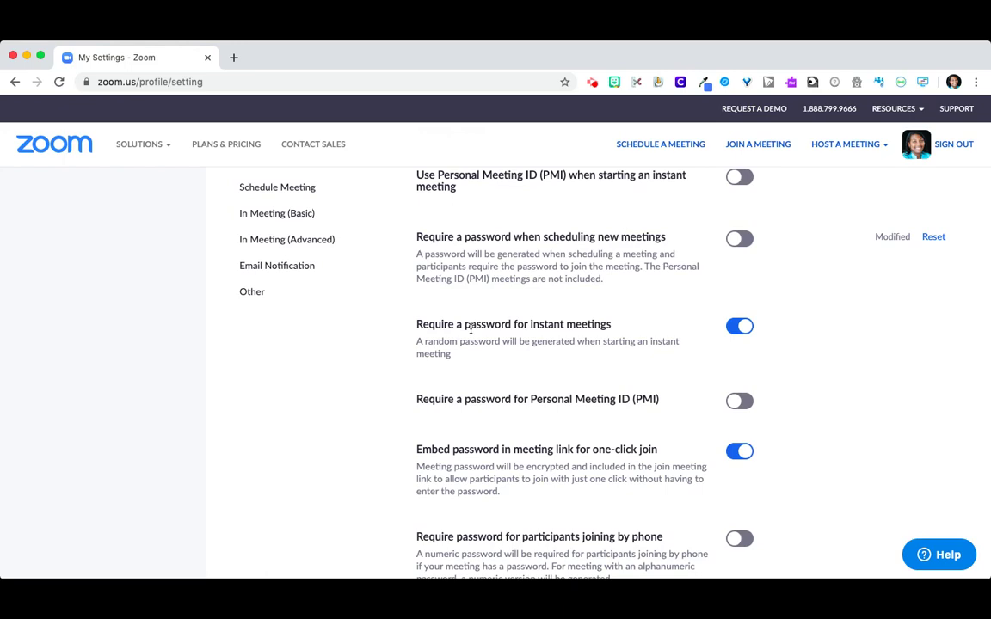
# - Turn on Mute participants upon entry in the Schedule Meeting settings
pyautogui.scroll(-1, 471, 329)
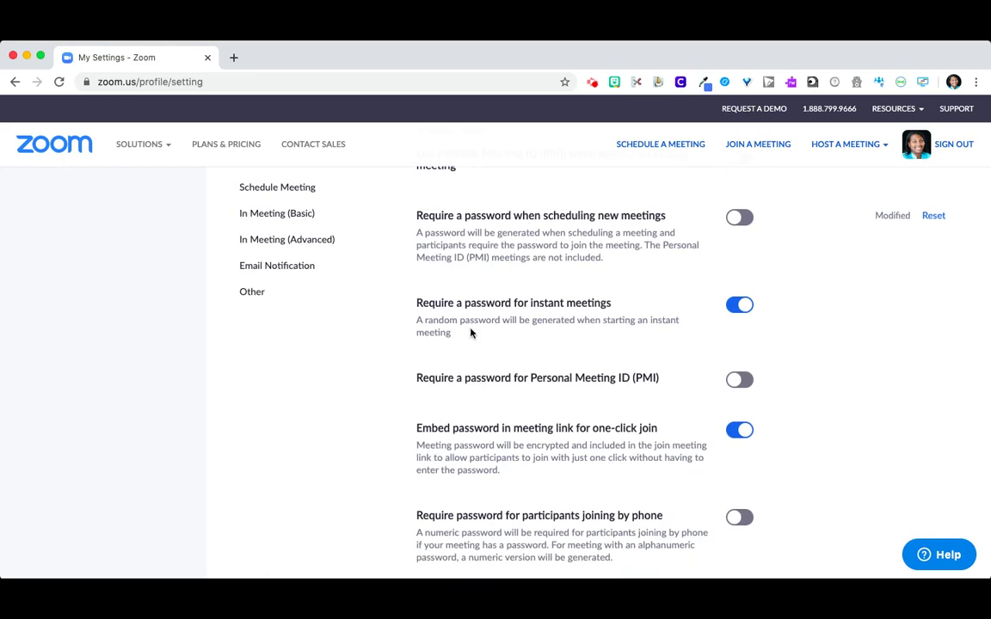
pyautogui.scroll(-3, 470, 329)
pyautogui.scroll(-4, 471, 329)
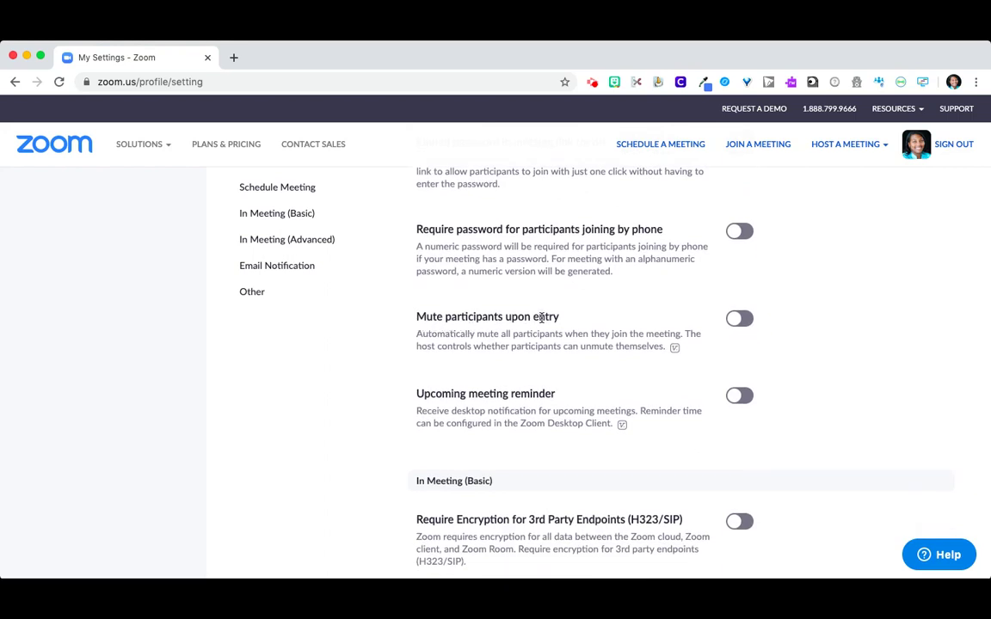
pyautogui.click(737, 318)
# - Enable and save Prevent participants from saving chat in the basic in-meeting settings, and turn off Private chat
pyautogui.scroll(-4, 609, 362)
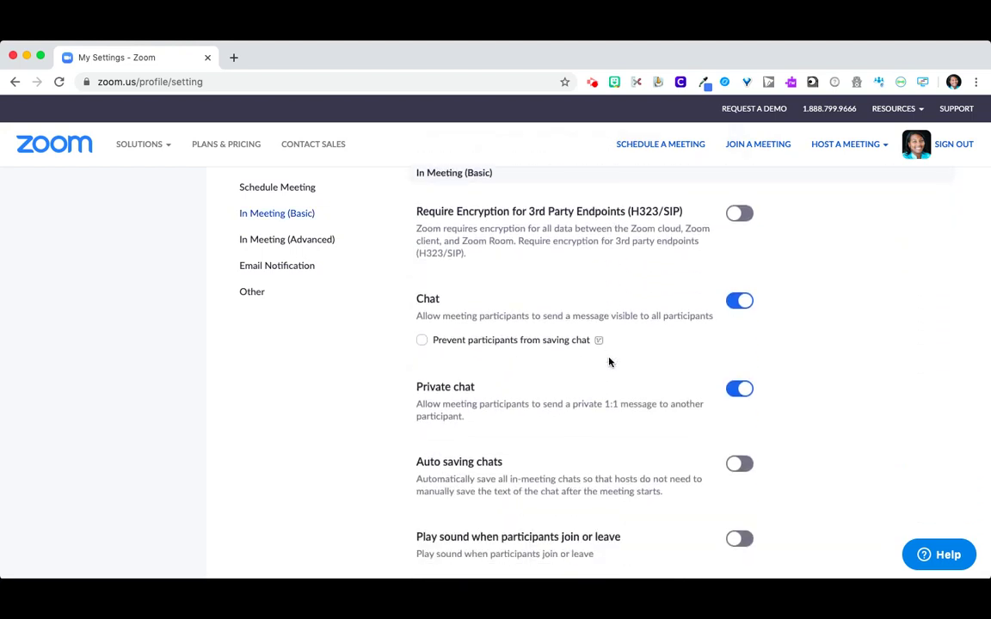
pyautogui.scroll(-1, 609, 362)
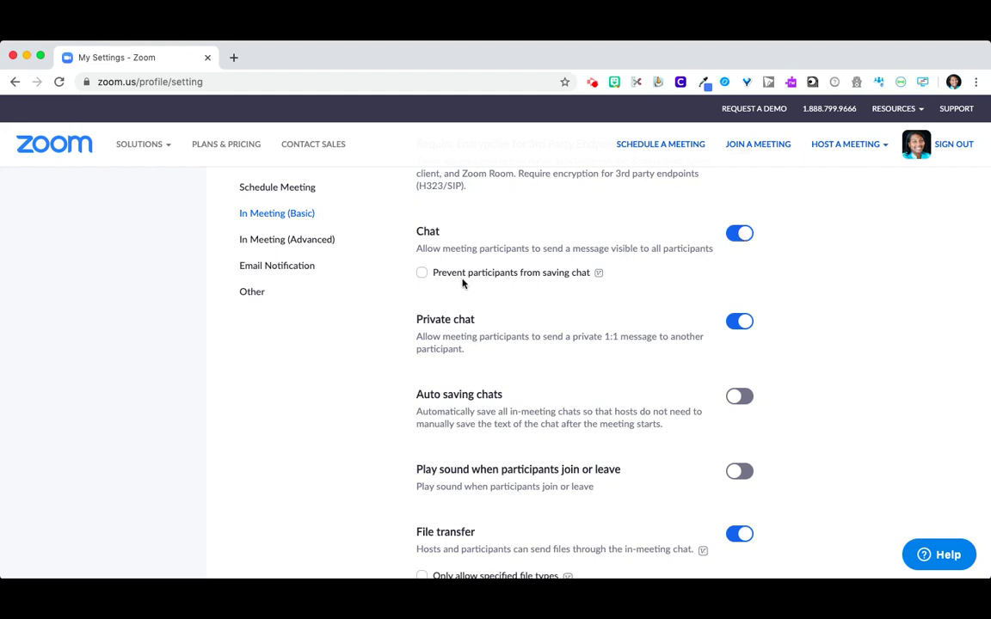
pyautogui.click(421, 274)
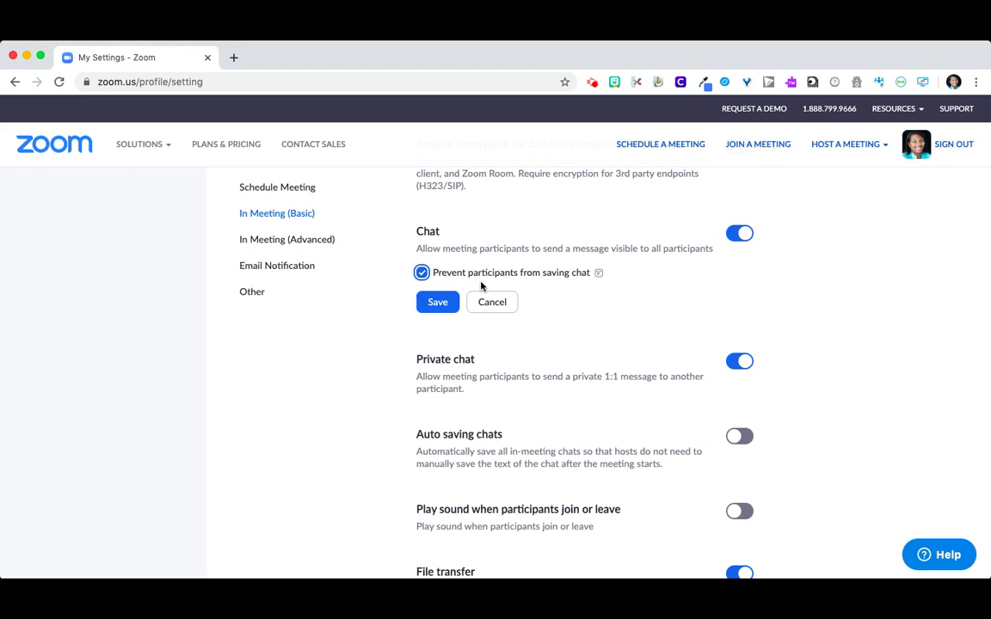
pyautogui.click(438, 302)
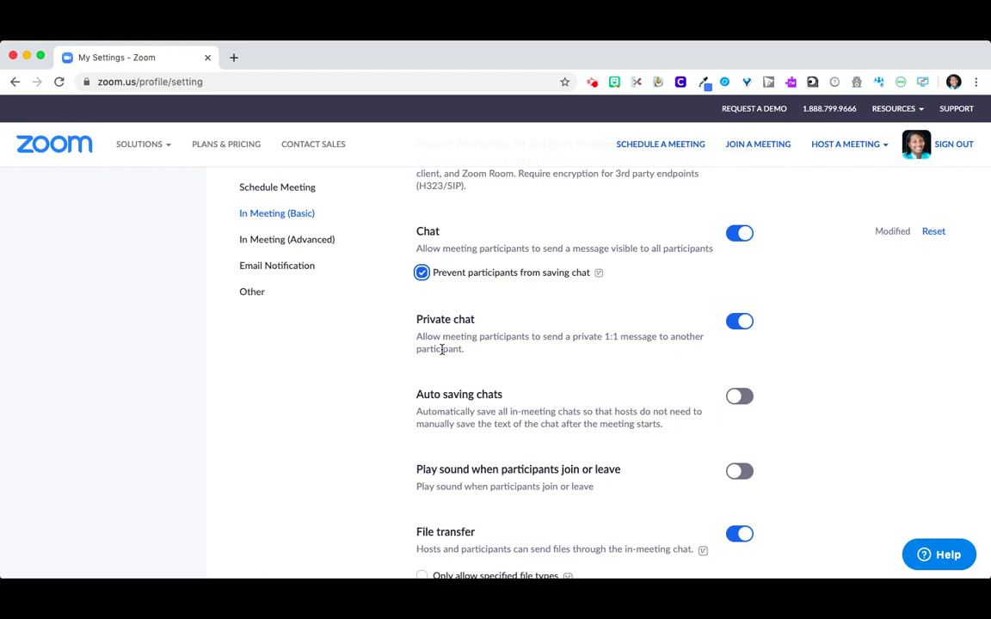
pyautogui.click(744, 322)
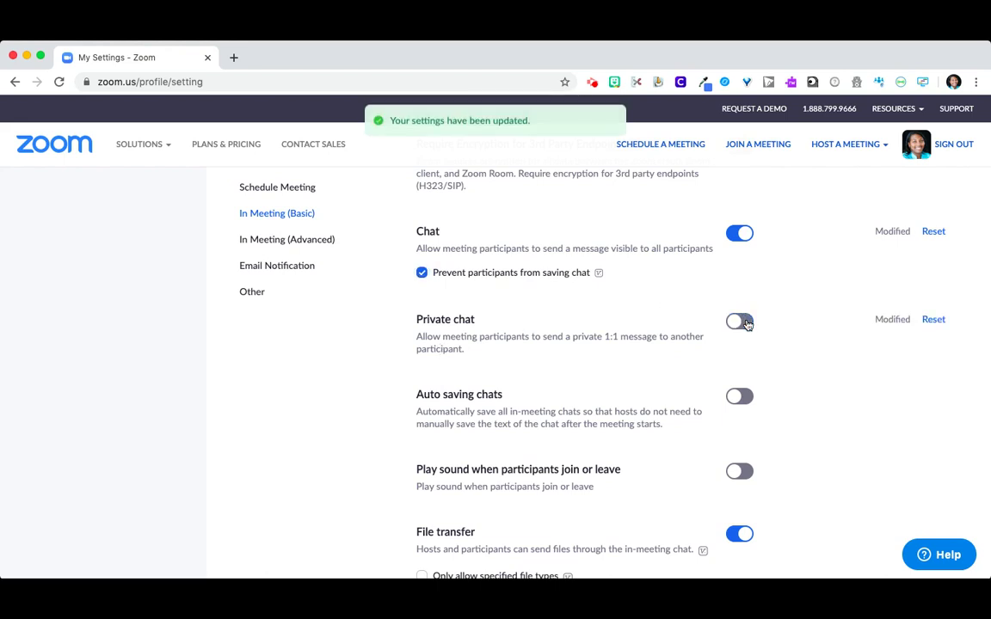
# - Turn on Breakout room in the advanced in-meeting settings
pyautogui.scroll(-4, 561, 390)
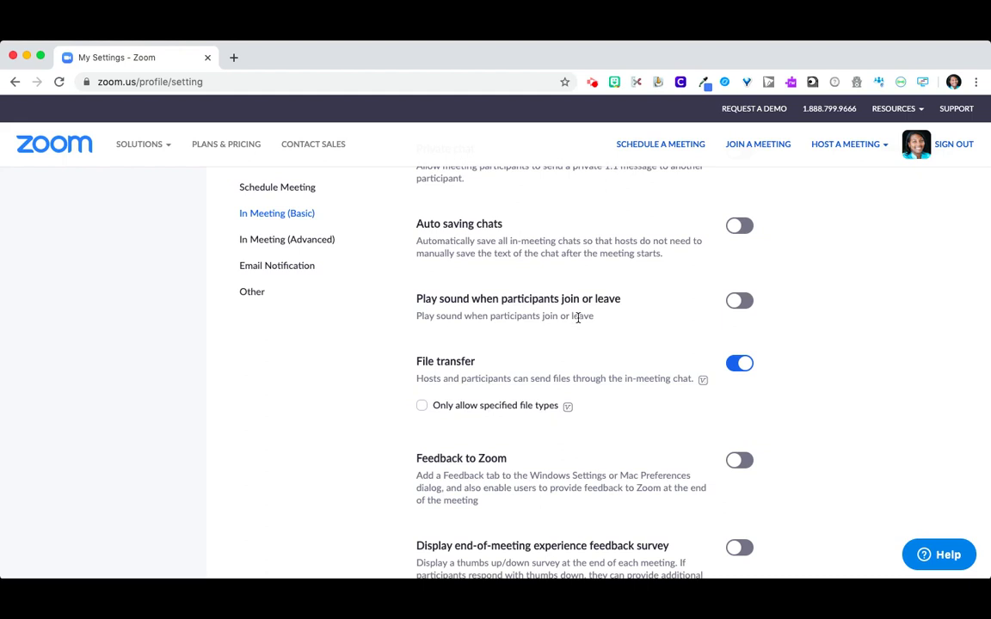
pyautogui.scroll(-4, 578, 318)
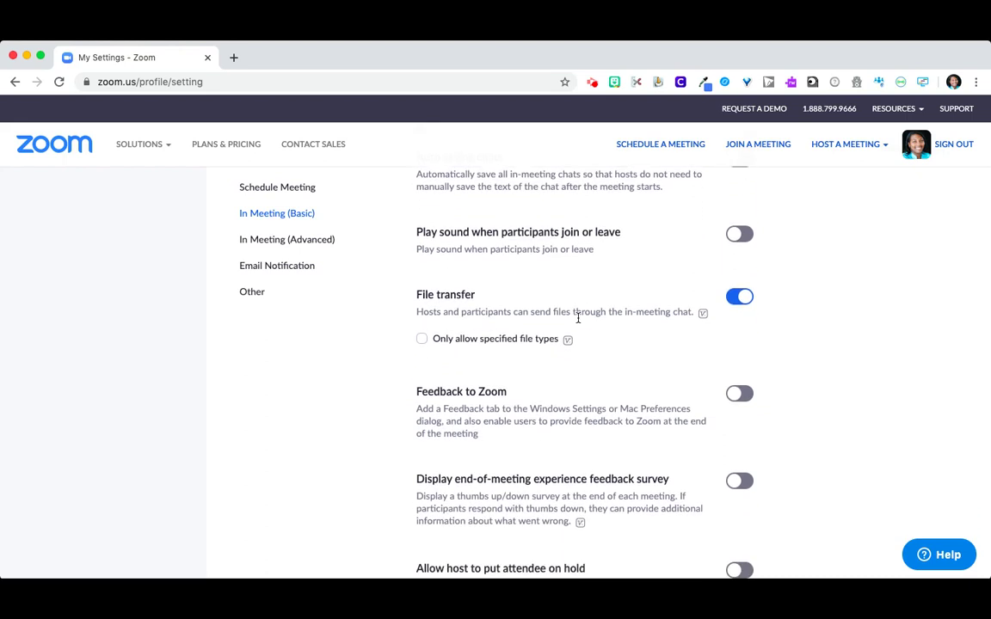
pyautogui.scroll(-5, 578, 321)
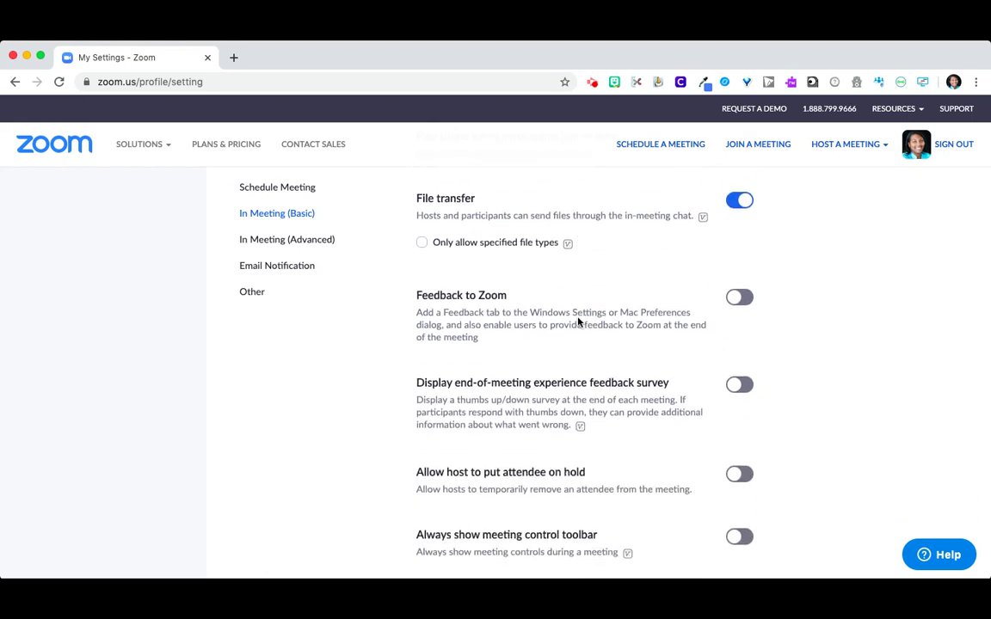
pyautogui.scroll(-3, 578, 318)
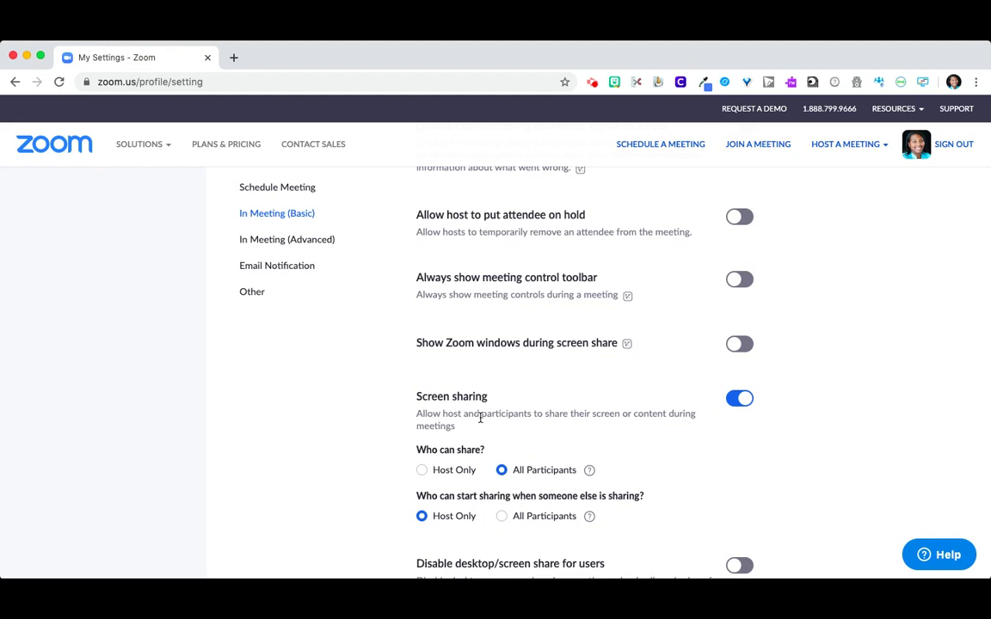
pyautogui.scroll(-3, 480, 418)
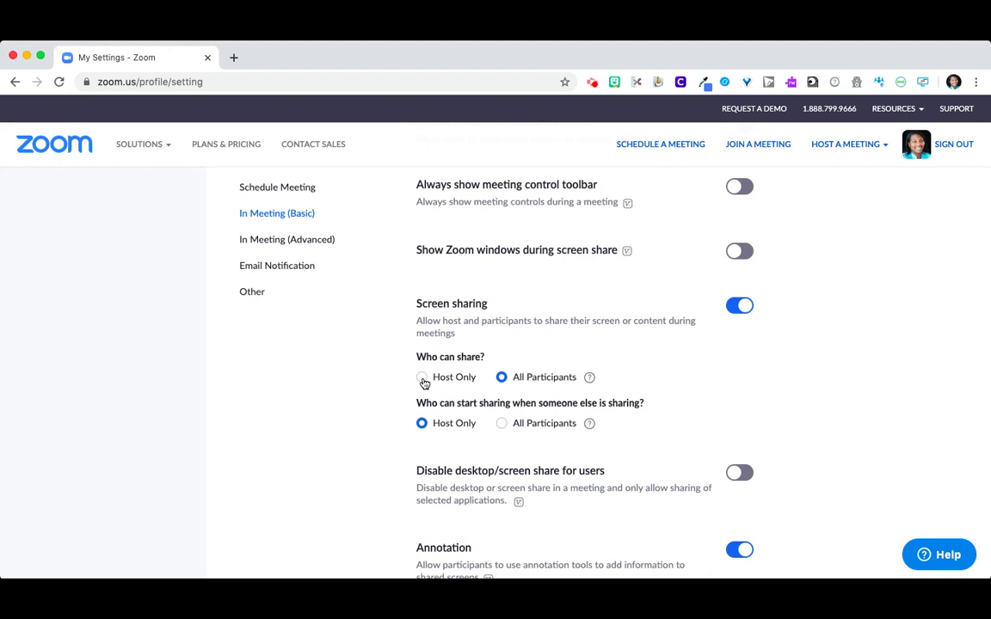
pyautogui.scroll(-5, 425, 383)
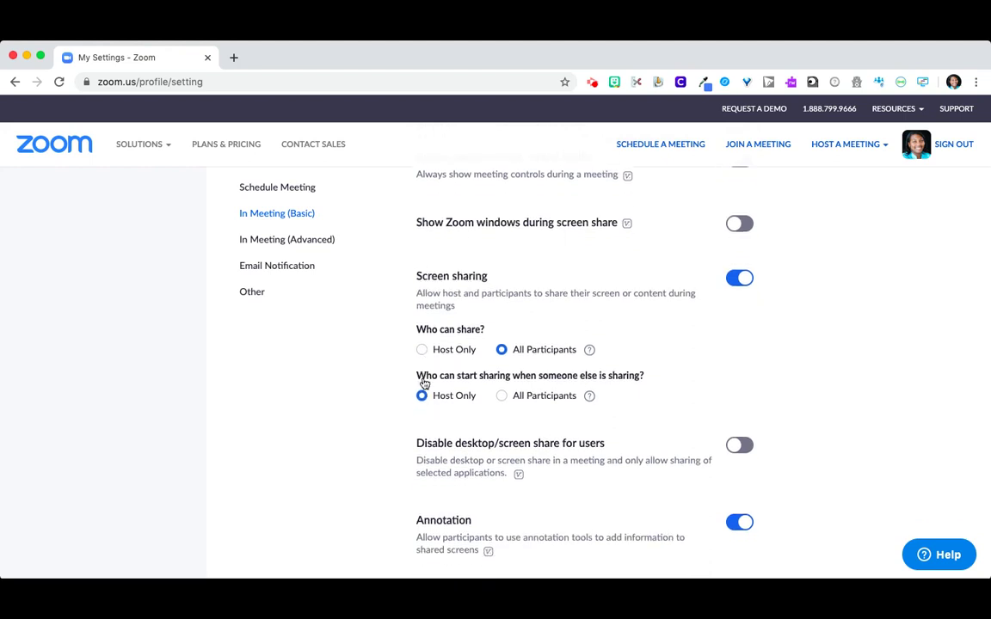
pyautogui.scroll(-1, 423, 379)
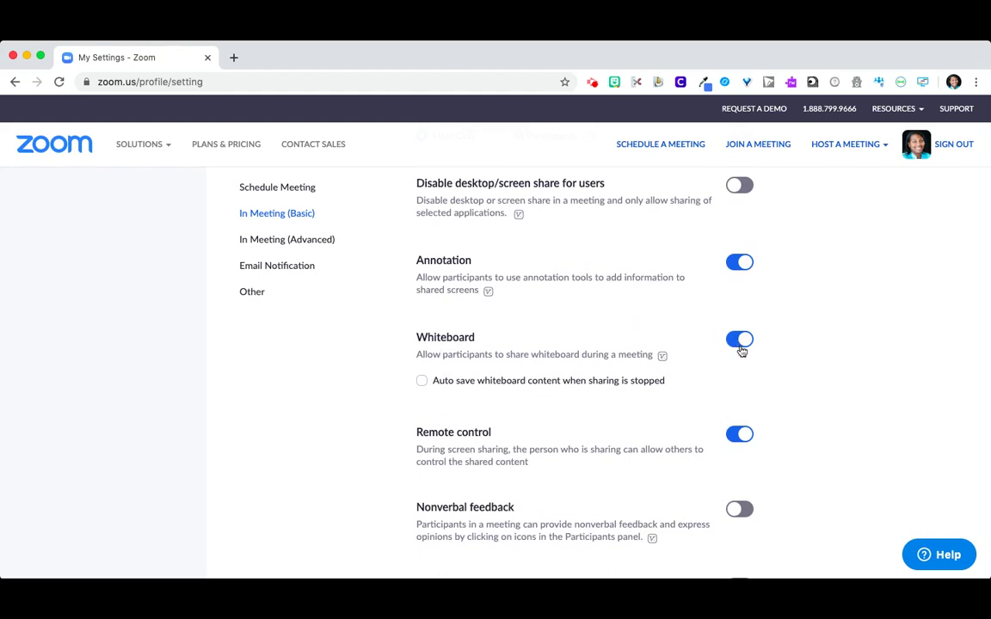
pyautogui.scroll(-5, 742, 350)
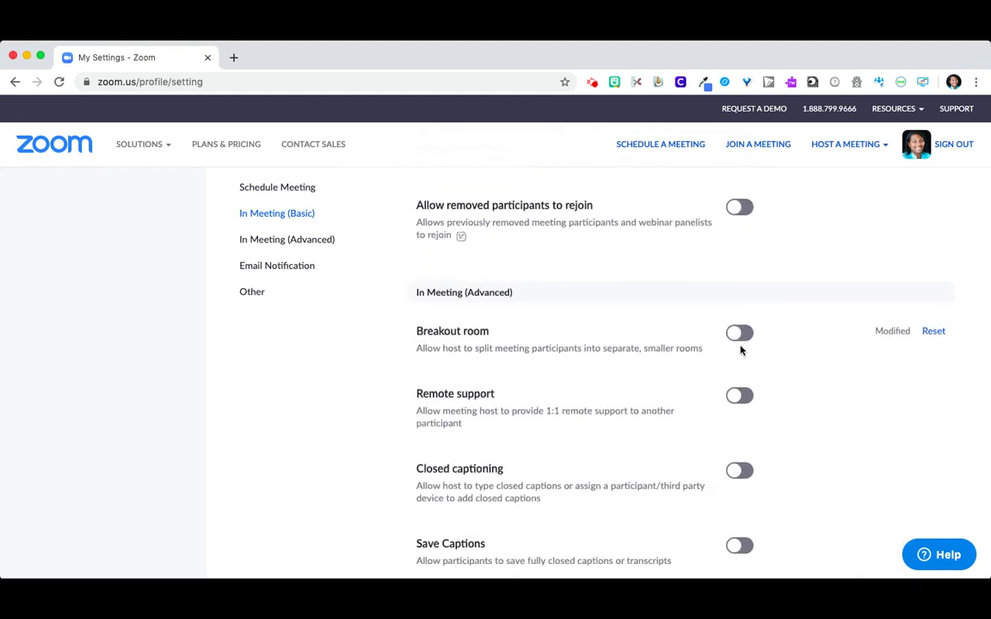
pyautogui.scroll(-3, 740, 347)
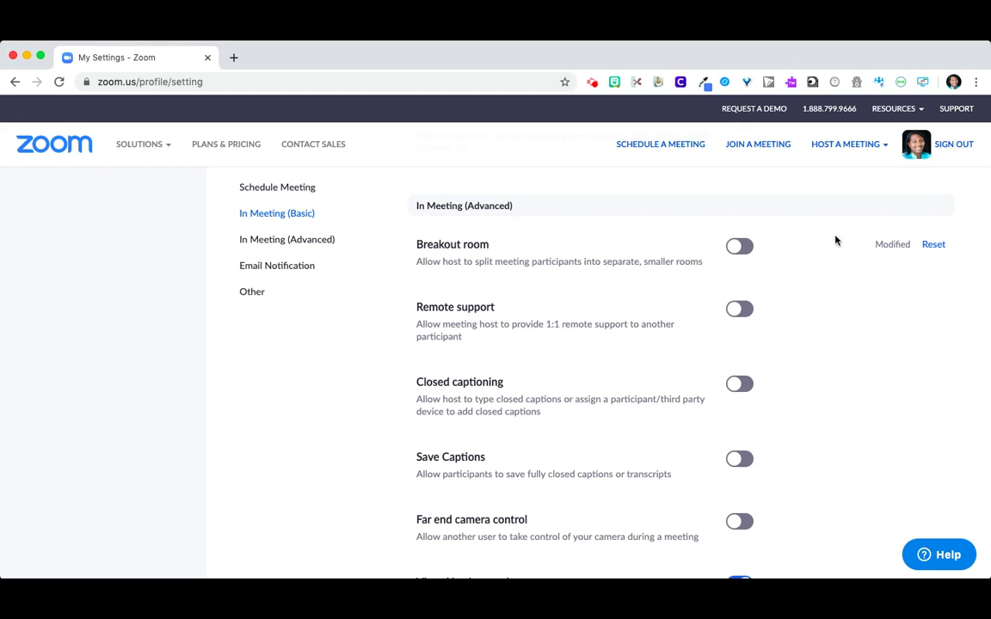
pyautogui.click(736, 246)
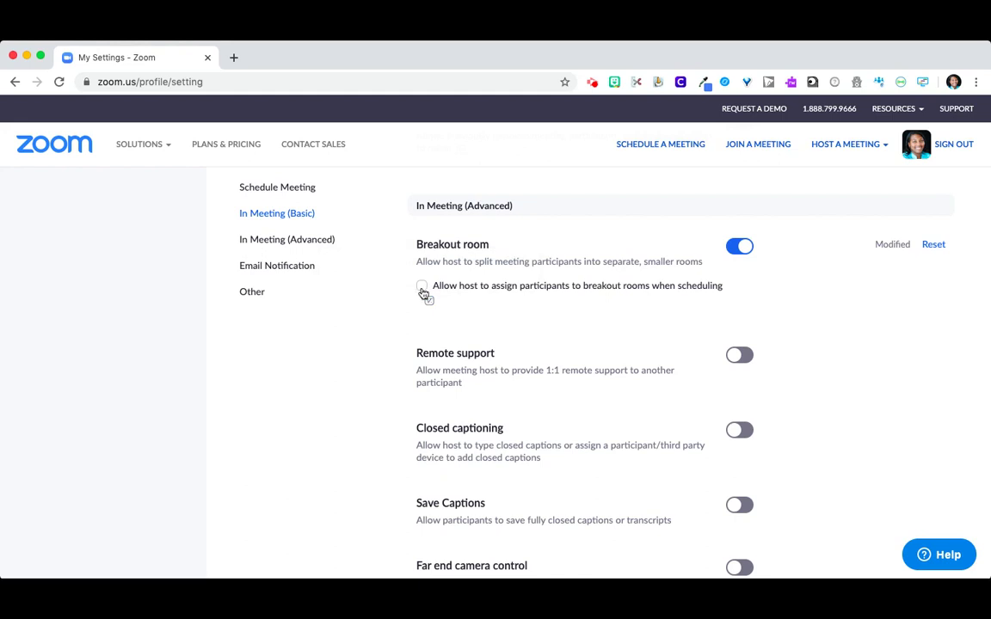
# - Review the remaining advanced in-meeting options, the Email Notification settings and the Other section through Integration Authentication
pyautogui.scroll(-3, 419, 363)
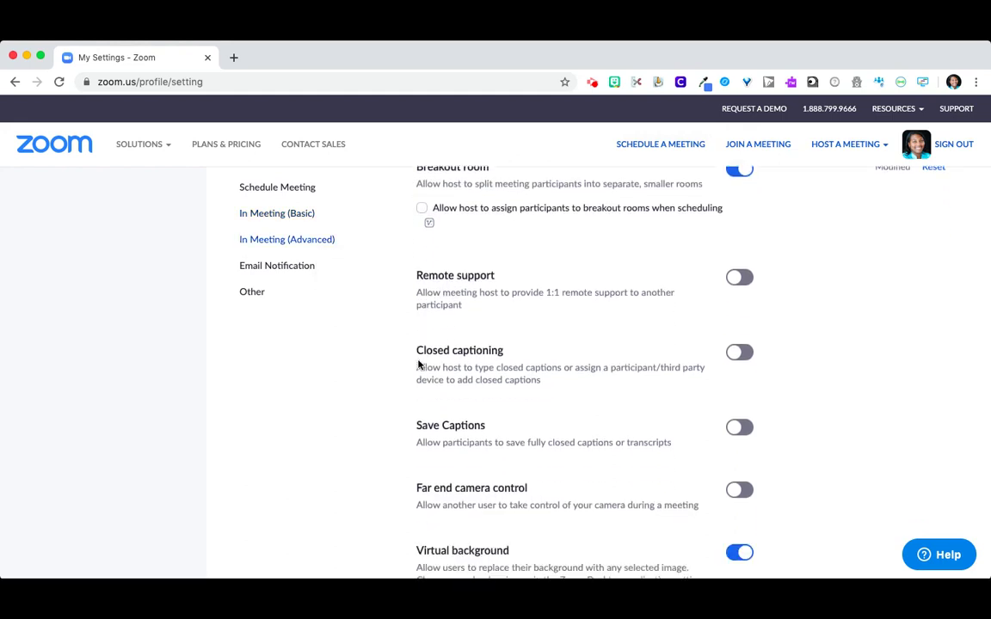
pyautogui.scroll(-6, 419, 363)
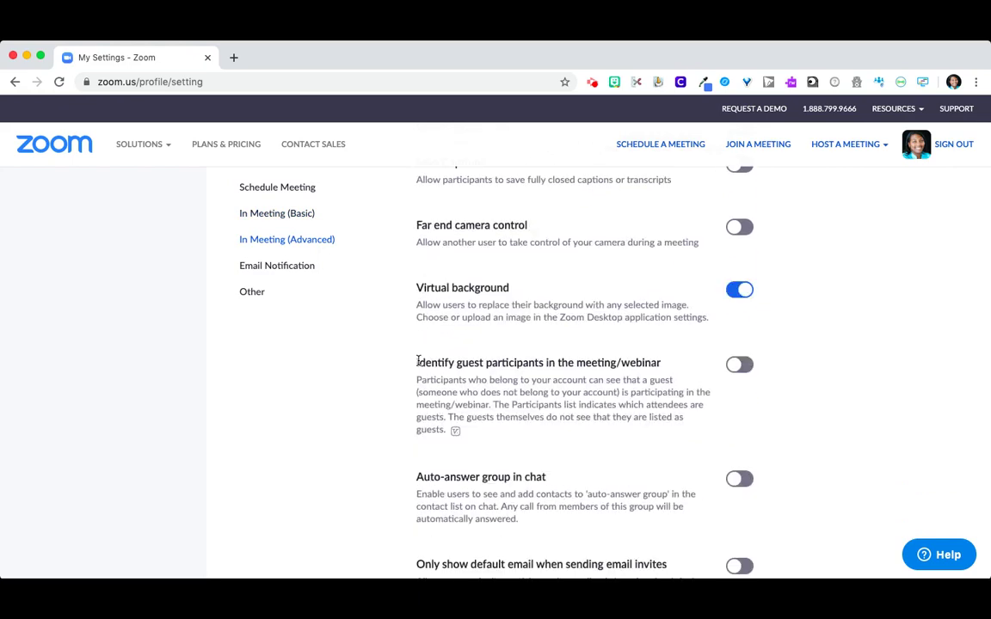
pyautogui.scroll(-5, 419, 362)
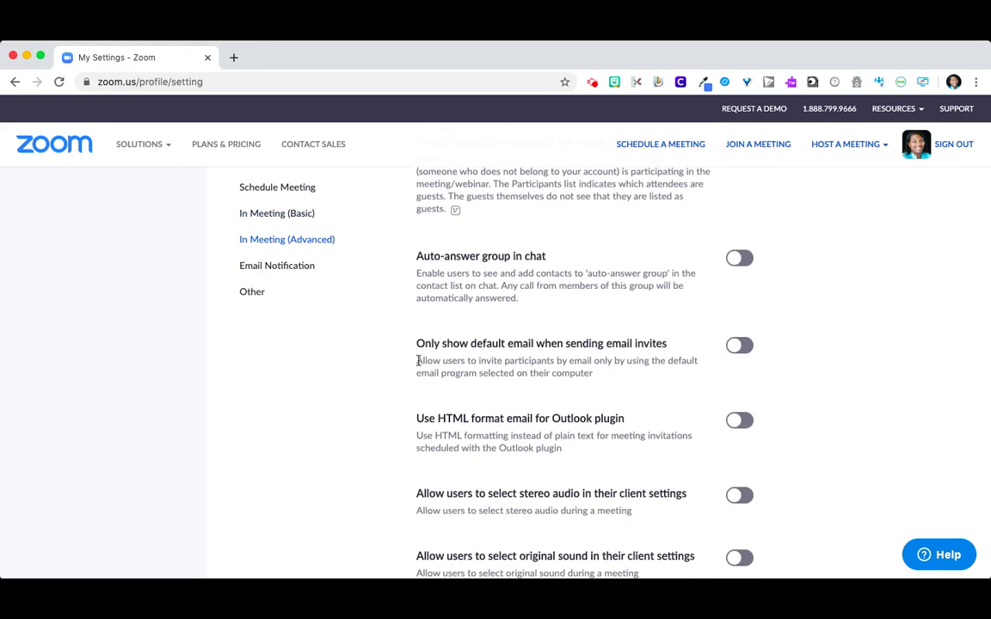
pyautogui.scroll(-2, 418, 362)
pyautogui.scroll(-5, 418, 362)
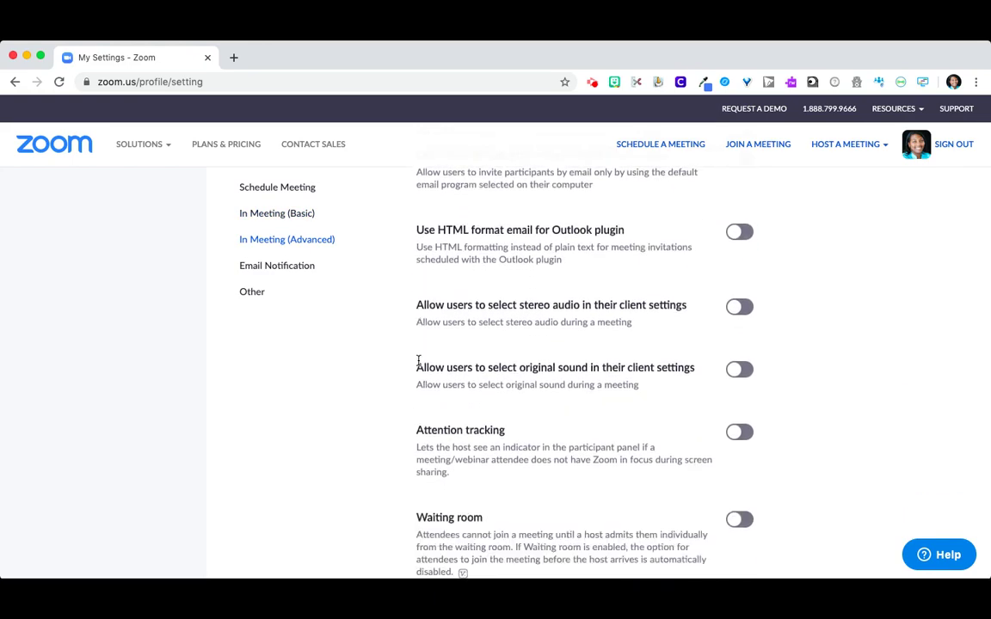
pyautogui.scroll(-4, 419, 362)
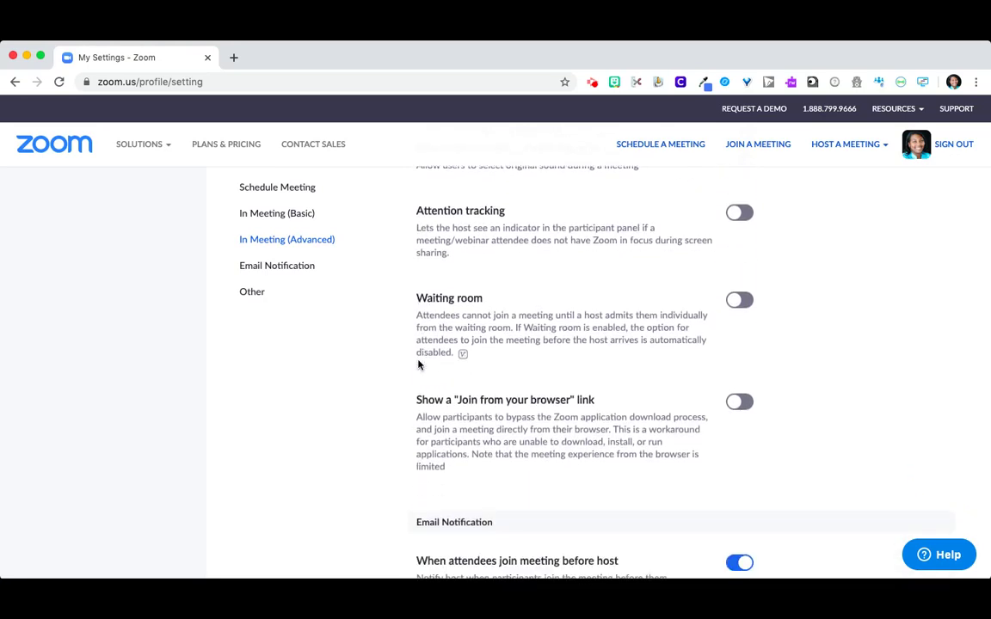
pyautogui.scroll(-4, 419, 361)
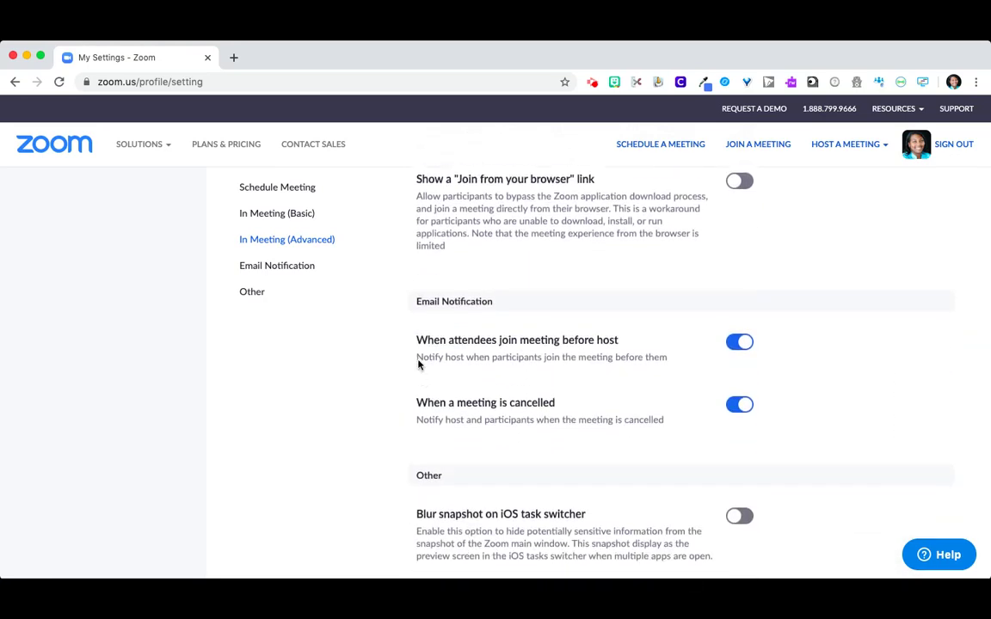
pyautogui.scroll(-1, 419, 365)
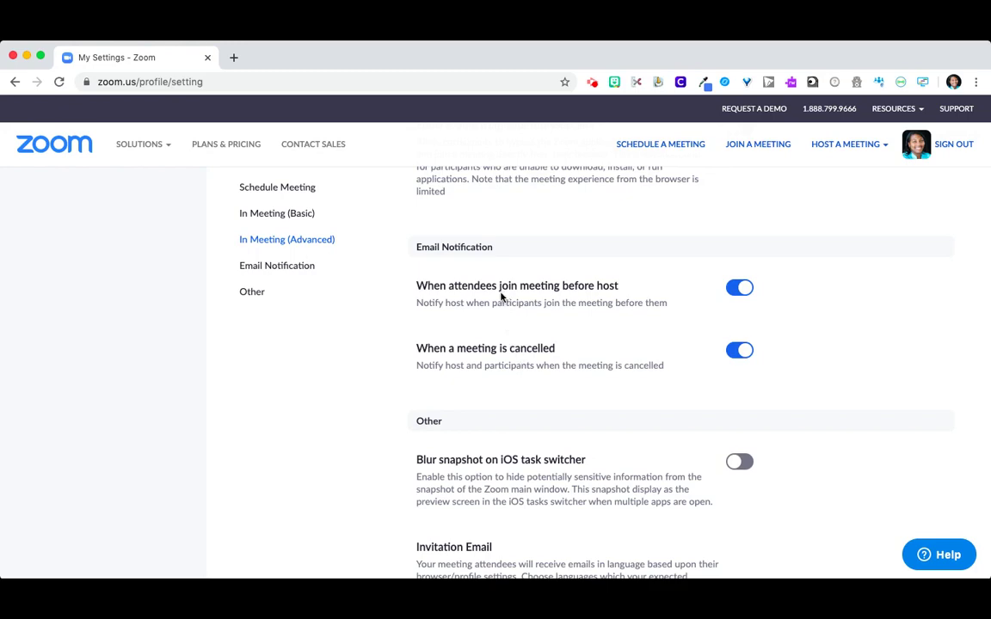
pyautogui.scroll(-10, 497, 353)
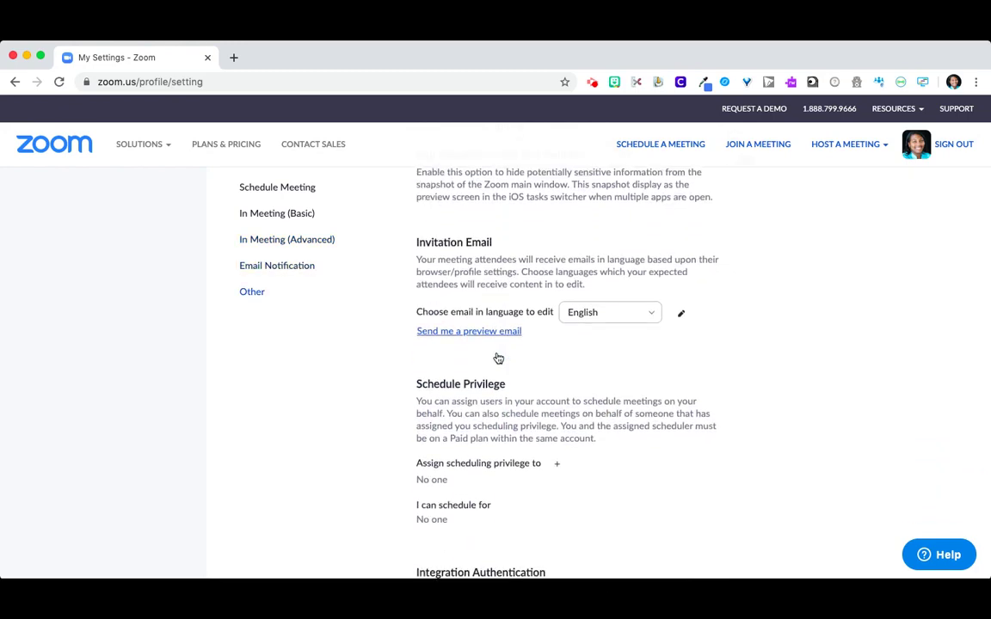
pyautogui.scroll(-2, 497, 357)
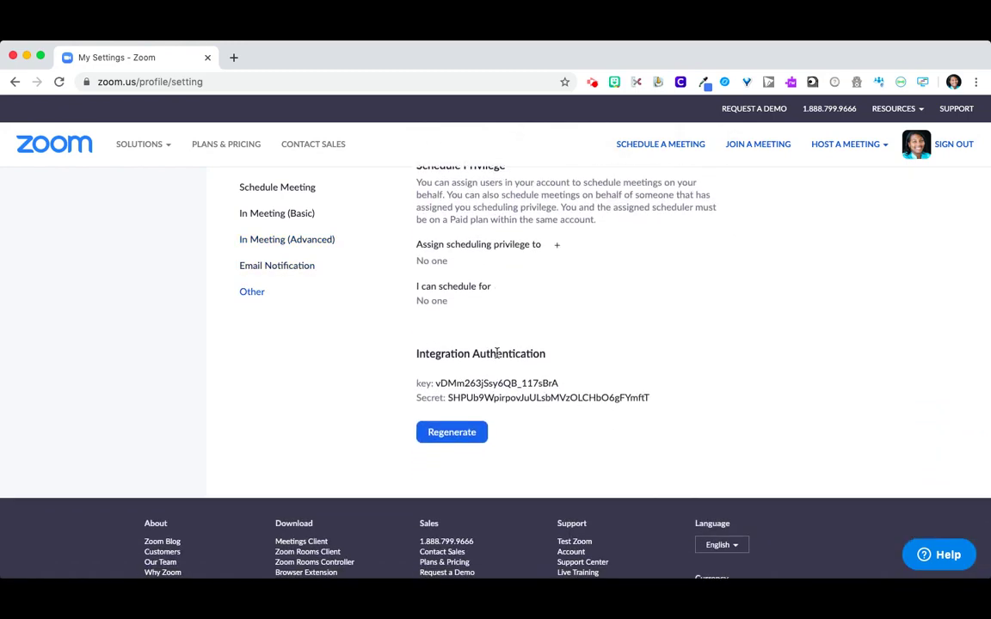
# - Look back over the configured meeting settings, from the Other section through the advanced and basic in-meeting options to Audio Type under Schedule Meeting
pyautogui.scroll(15, 497, 355)
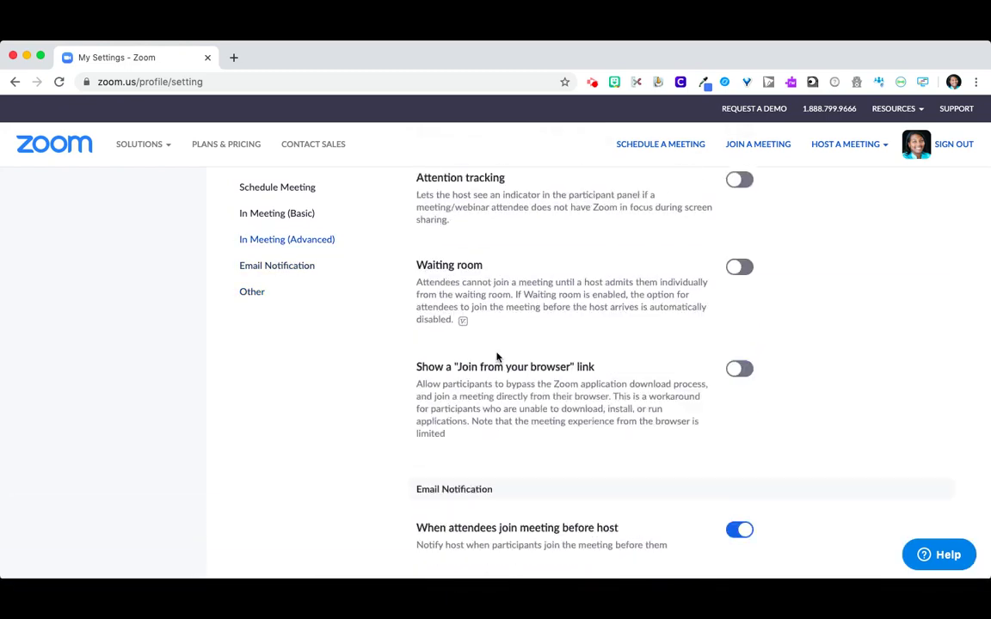
pyautogui.scroll(8, 497, 356)
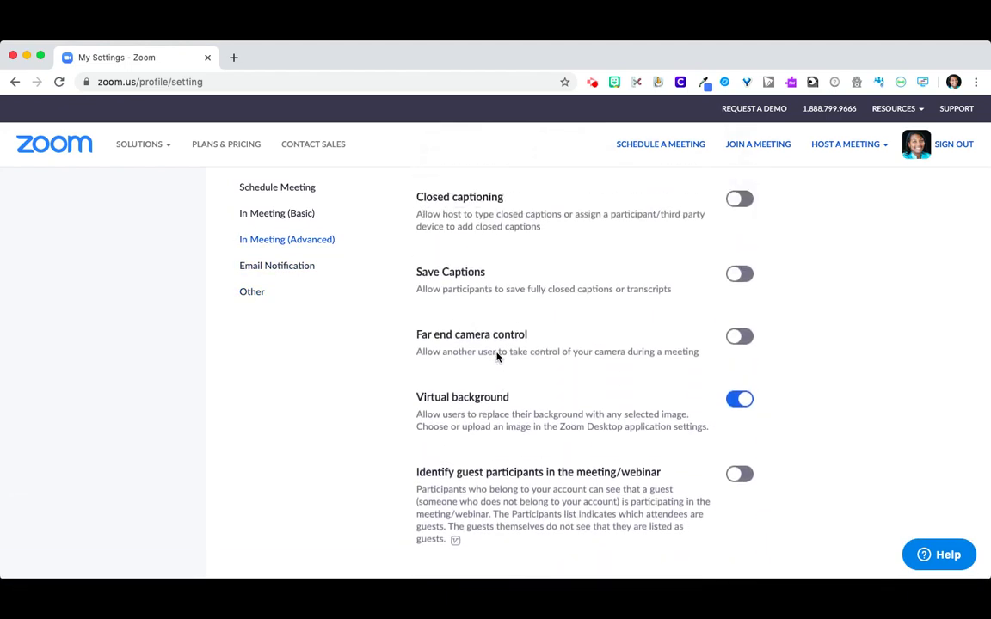
pyautogui.scroll(10, 498, 354)
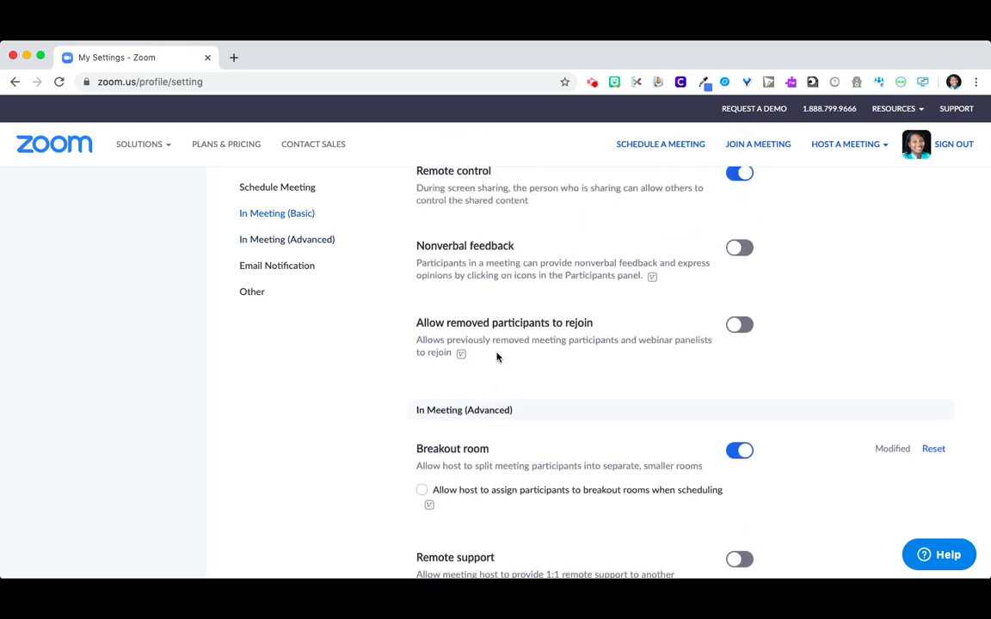
pyautogui.scroll(8, 497, 354)
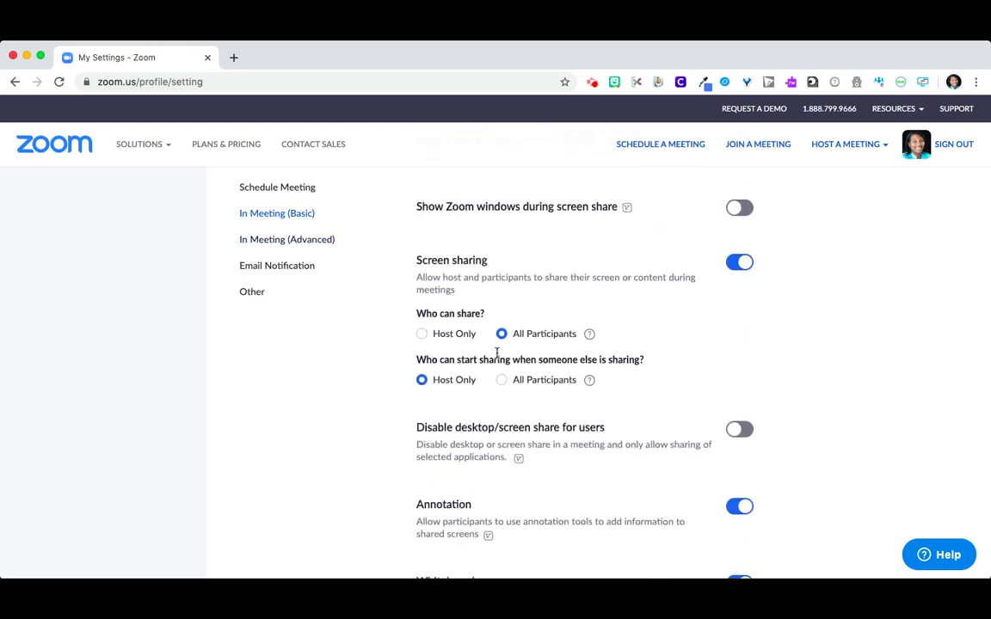
pyautogui.scroll(5, 497, 354)
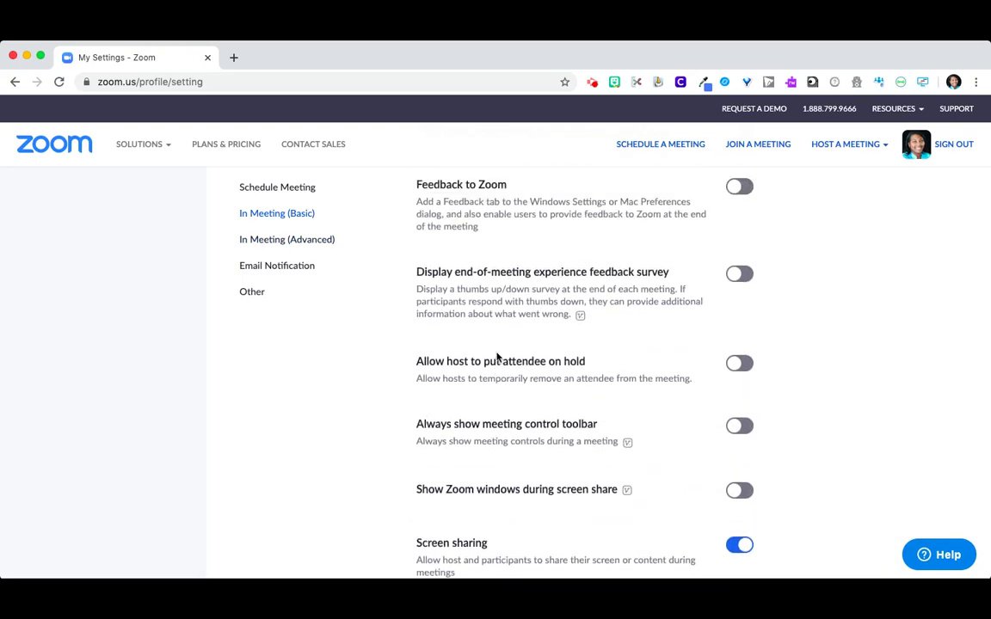
pyautogui.scroll(6, 497, 356)
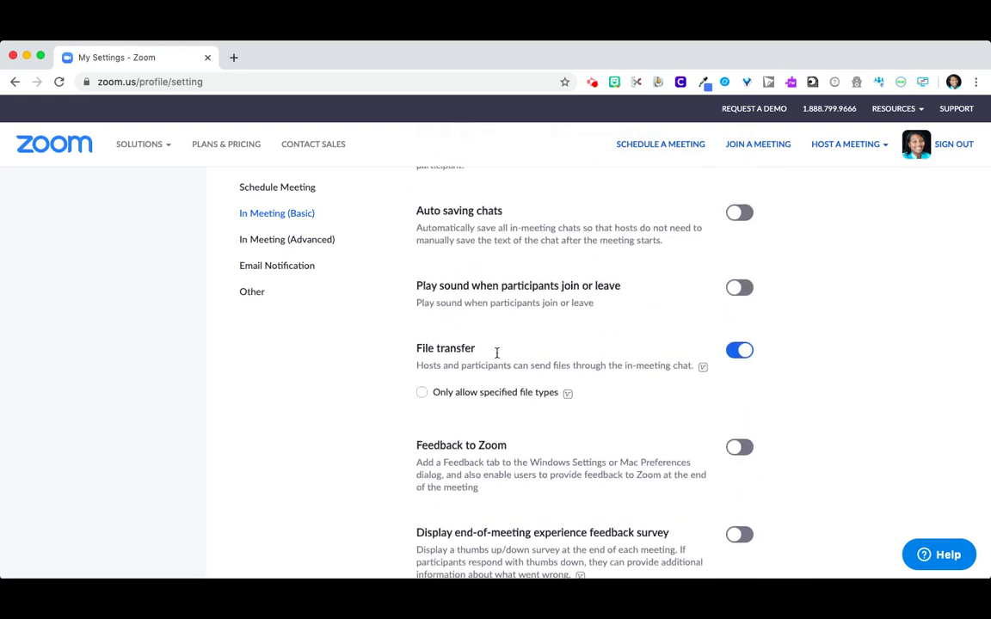
pyautogui.scroll(5, 497, 356)
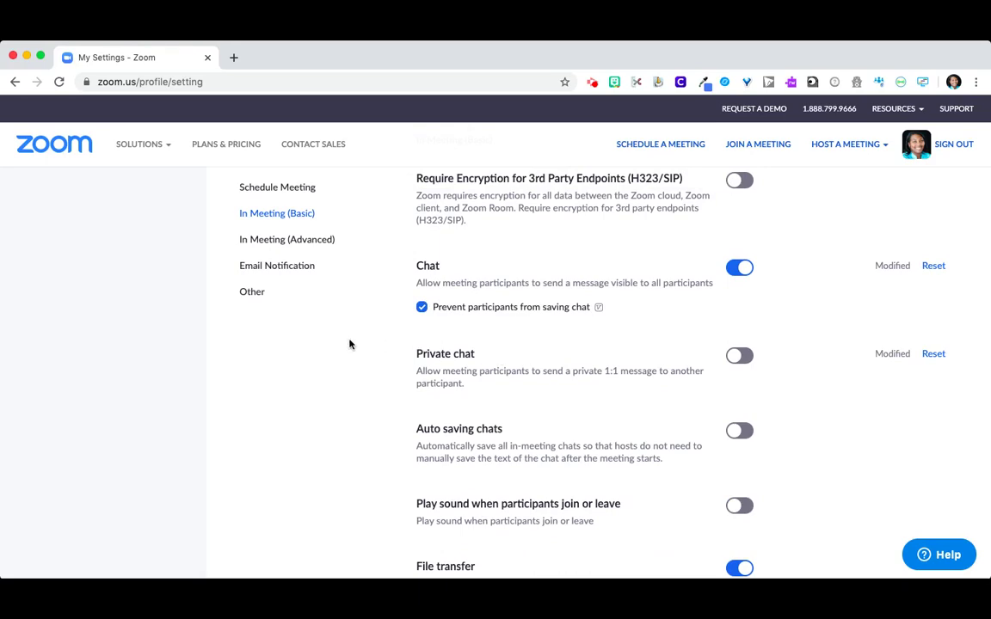
pyautogui.scroll(5, 327, 339)
pyautogui.scroll(8, 327, 338)
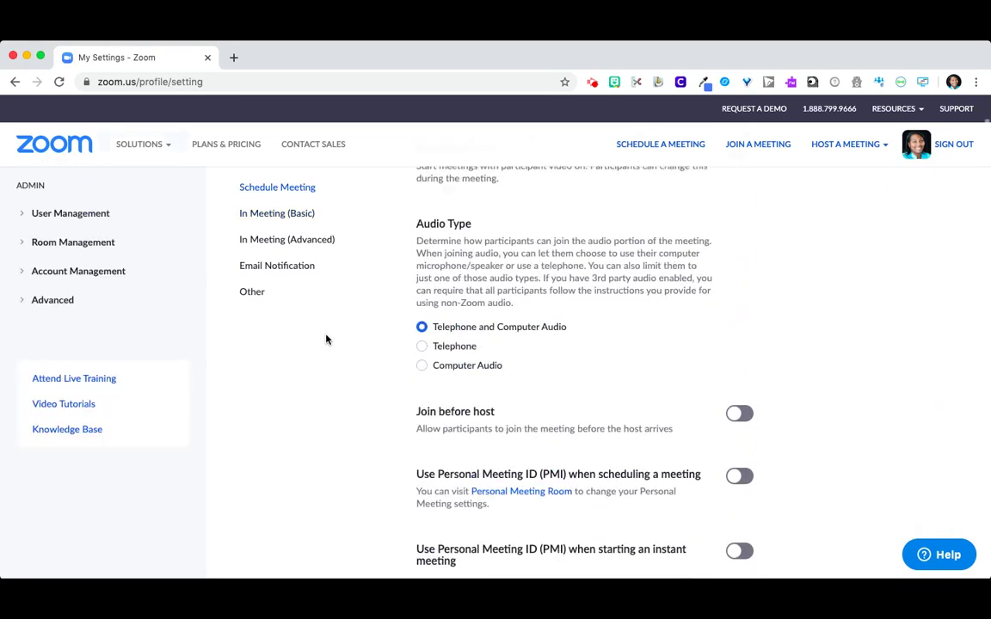